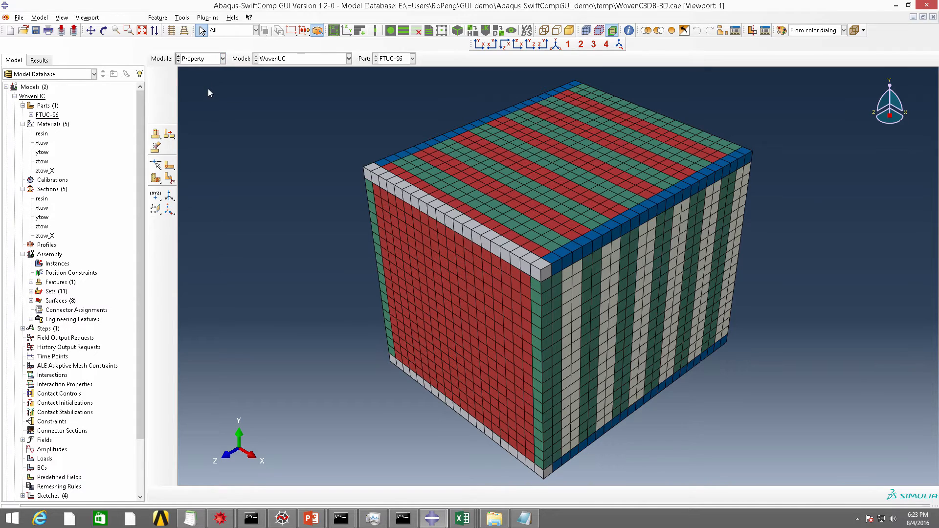
Review the woven unit cell's defined sections and section assignments
click(170, 92)
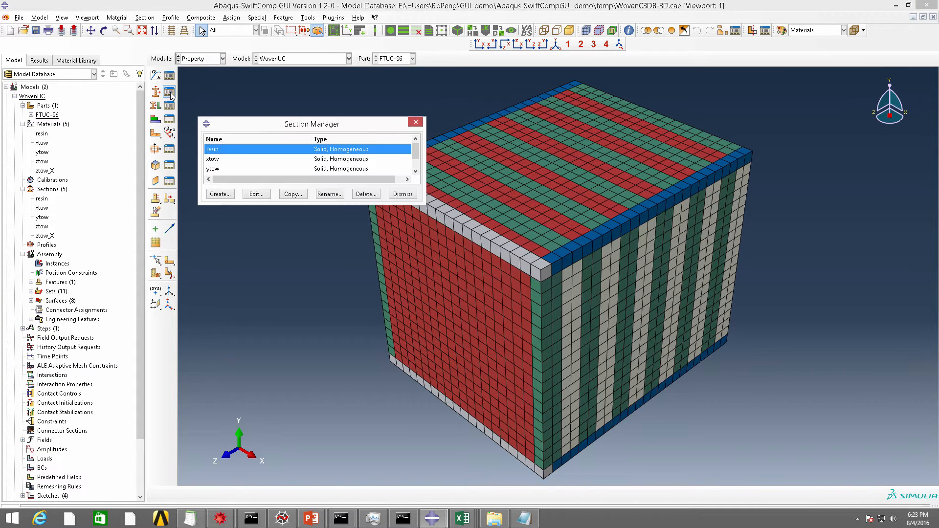
click(416, 123)
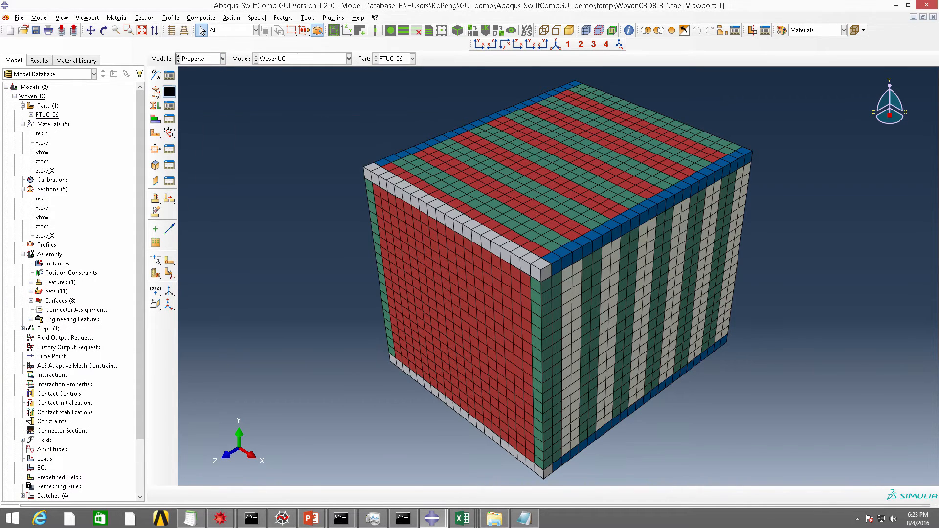
click(169, 105)
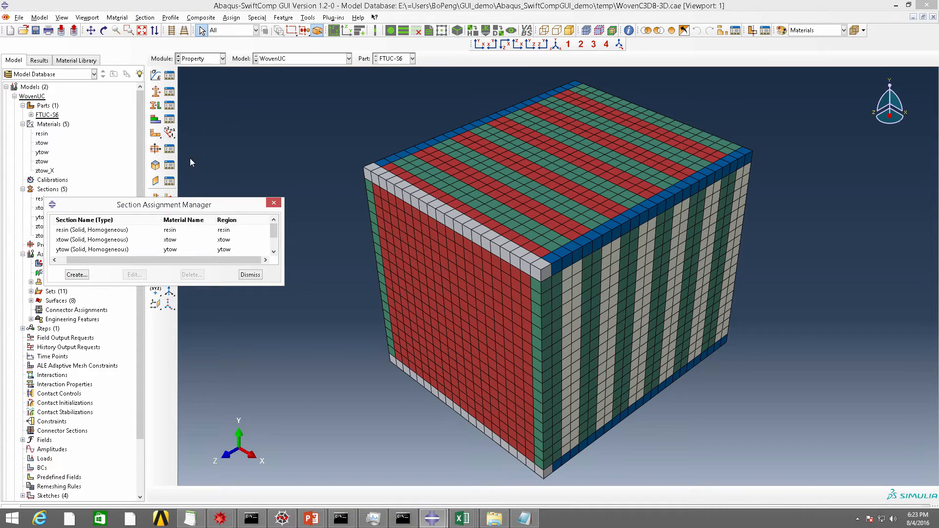
click(273, 203)
Switch to the Mesh module and inspect the element type settings of the ITUC set, including its integration option
click(222, 58)
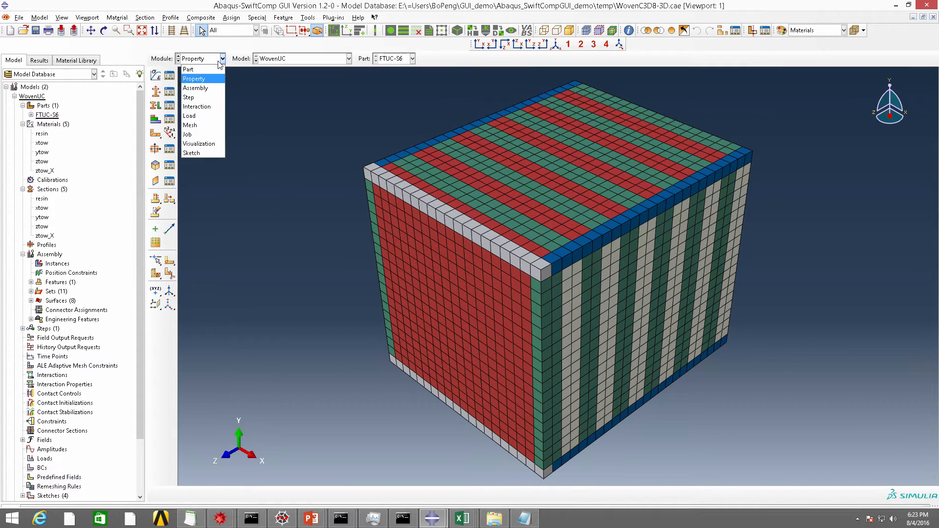
click(201, 127)
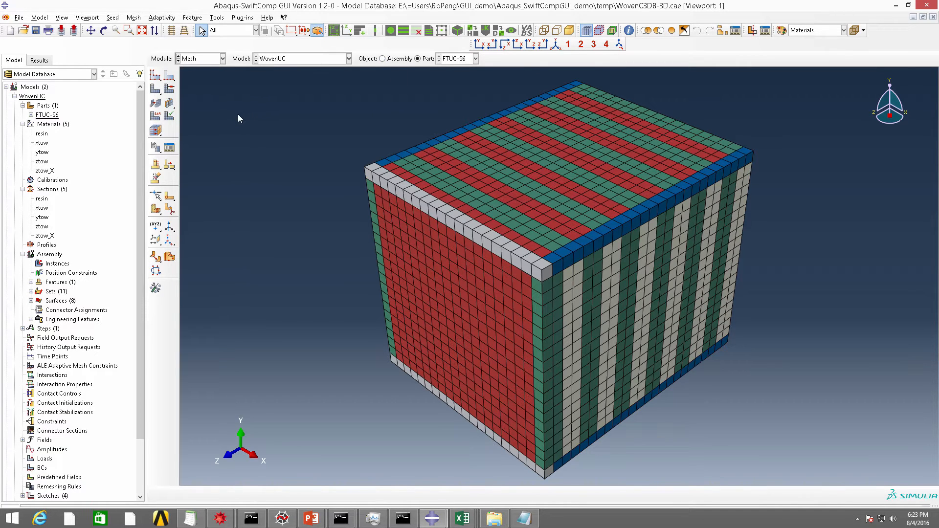
click(134, 17)
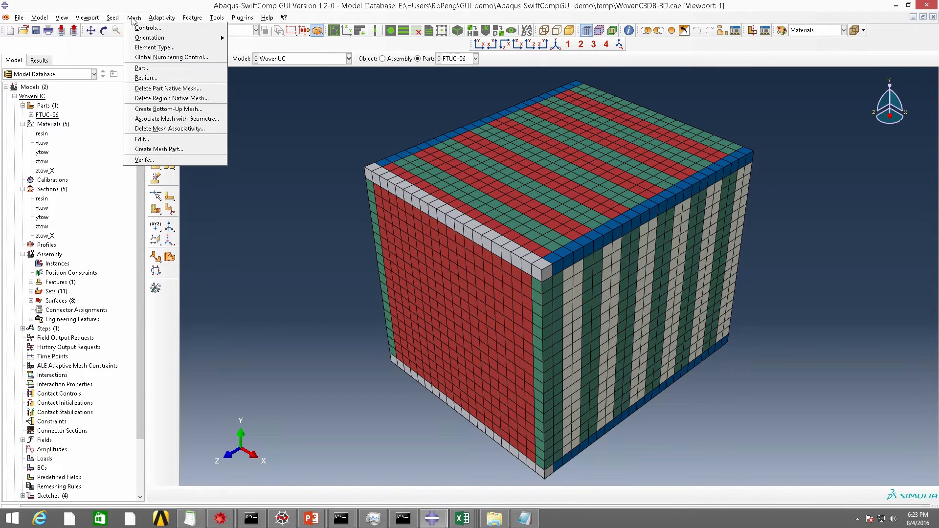
click(148, 49)
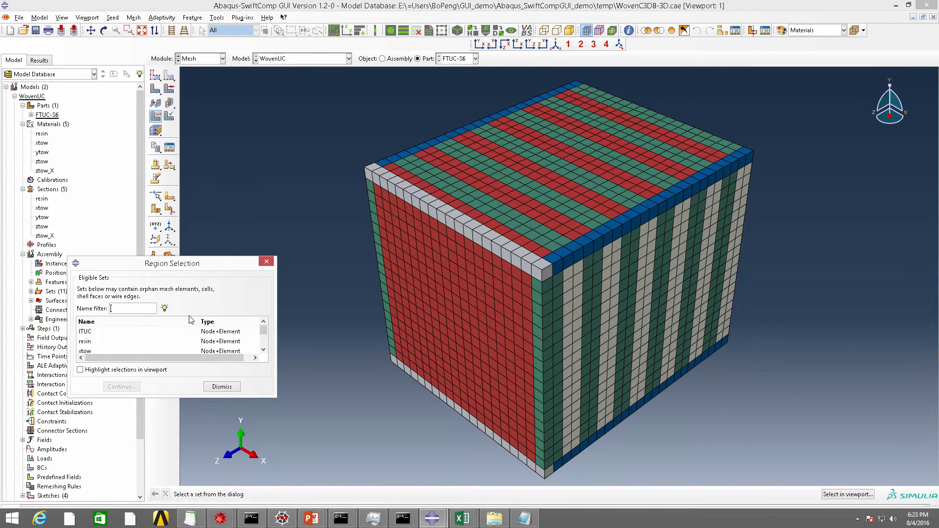
click(226, 334)
click(121, 387)
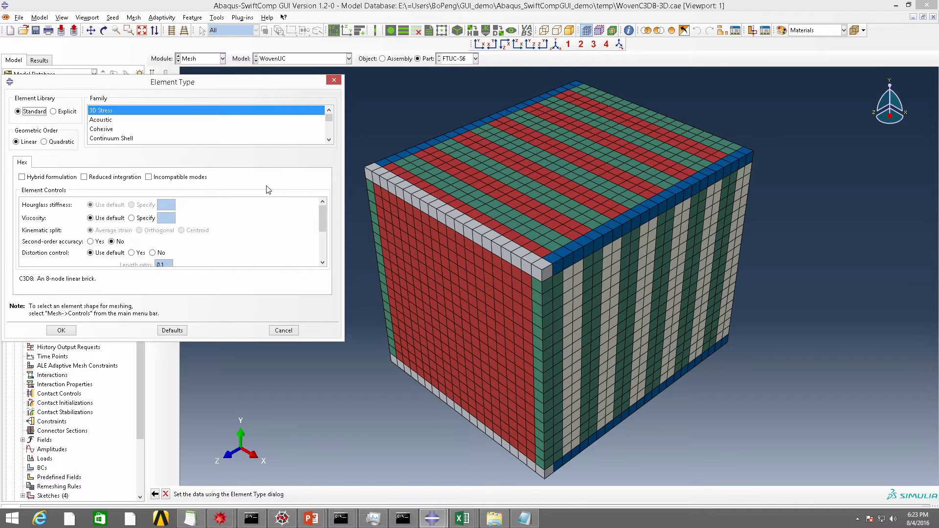
click(120, 177)
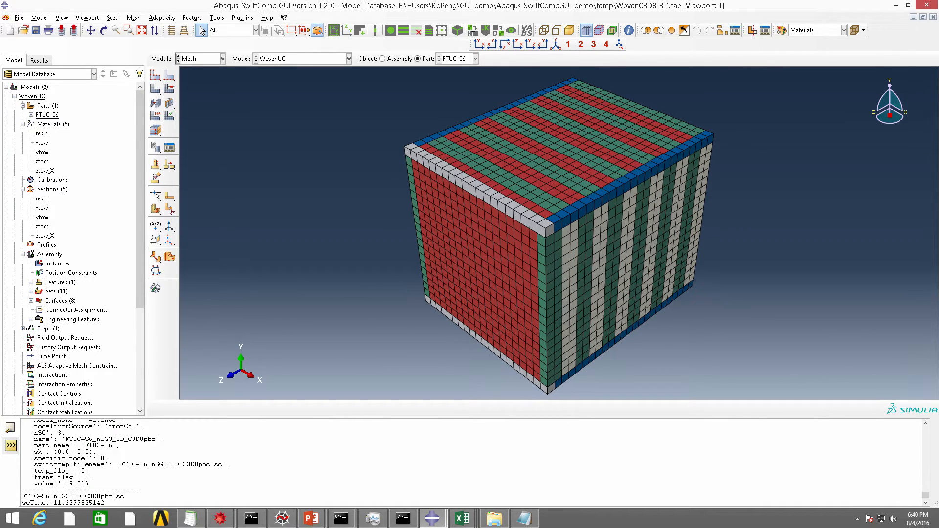
Homogenize part FTUC-S6 as a classical 2D shell with elastic analysis and global orientation, and import the homogenized properties of FTUC-S6_nSG3_2D_C3D8pbc from CAE
click(473, 31)
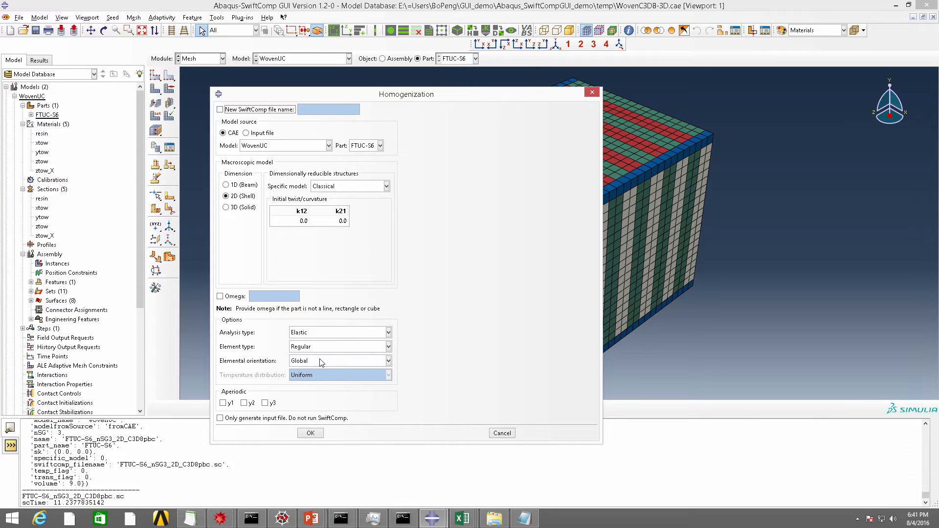
click(313, 433)
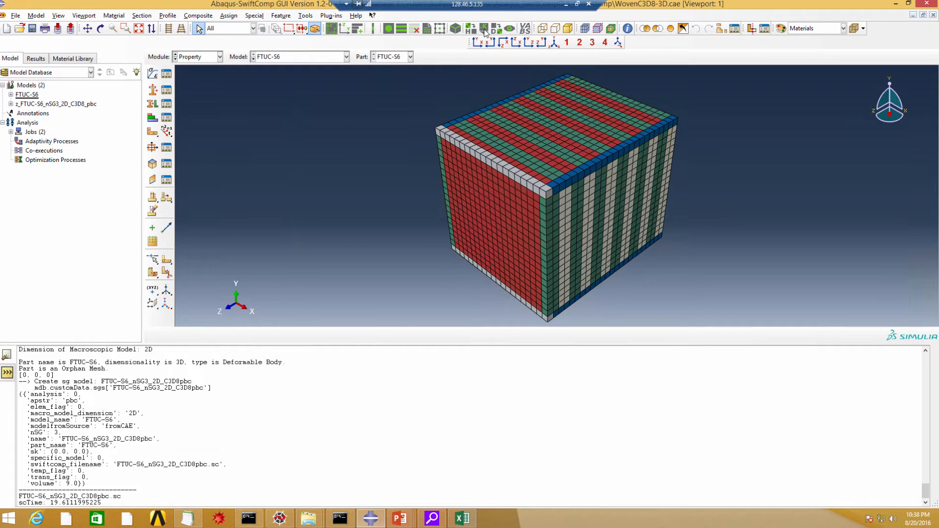
click(484, 30)
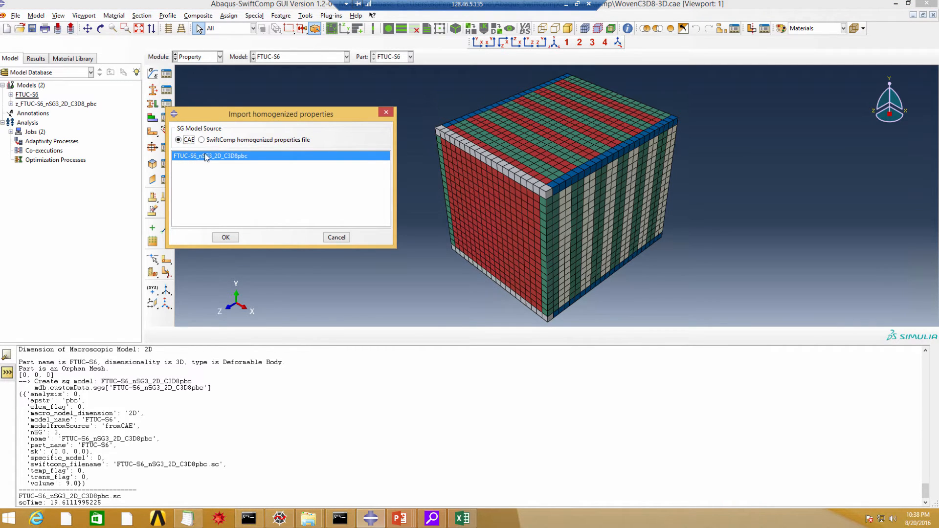
click(225, 237)
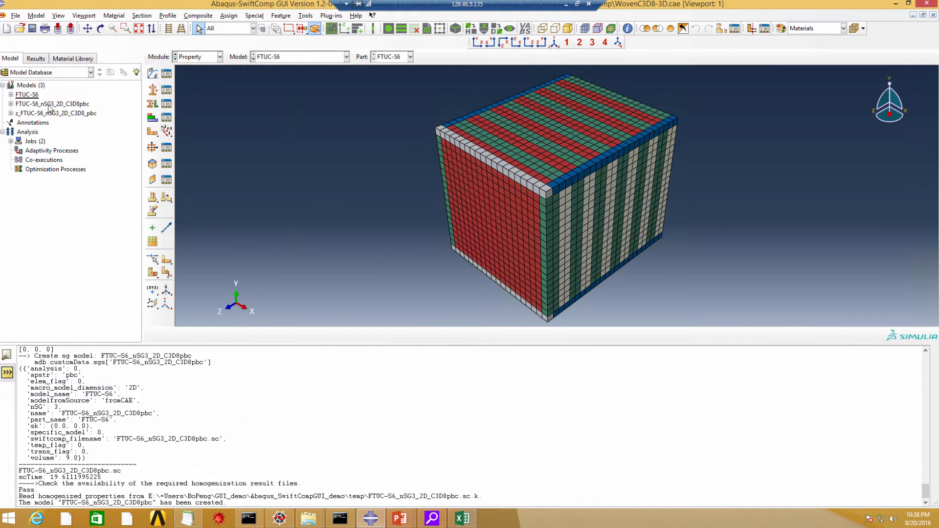
Inspect the imported shell section in the new model FTUC-S6_nSG3_2D_C3D8pbc
click(11, 104)
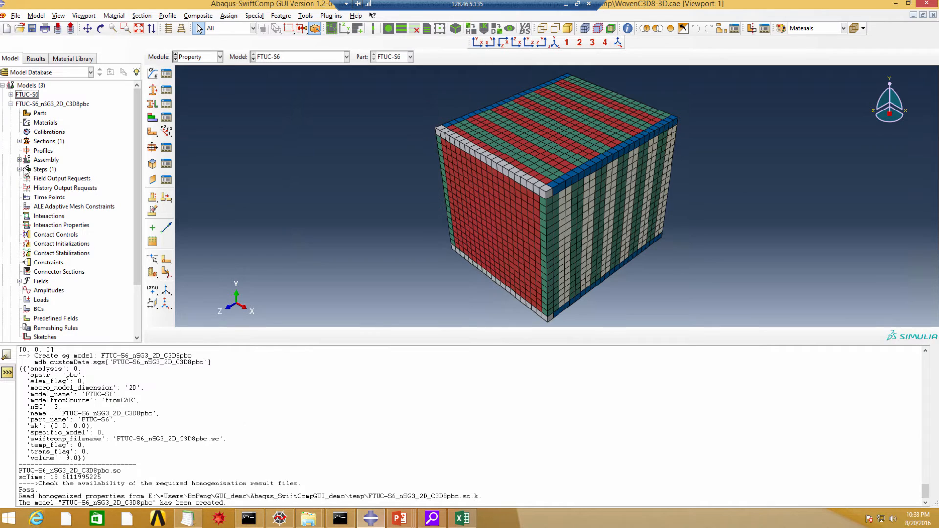
click(19, 141)
click(48, 151)
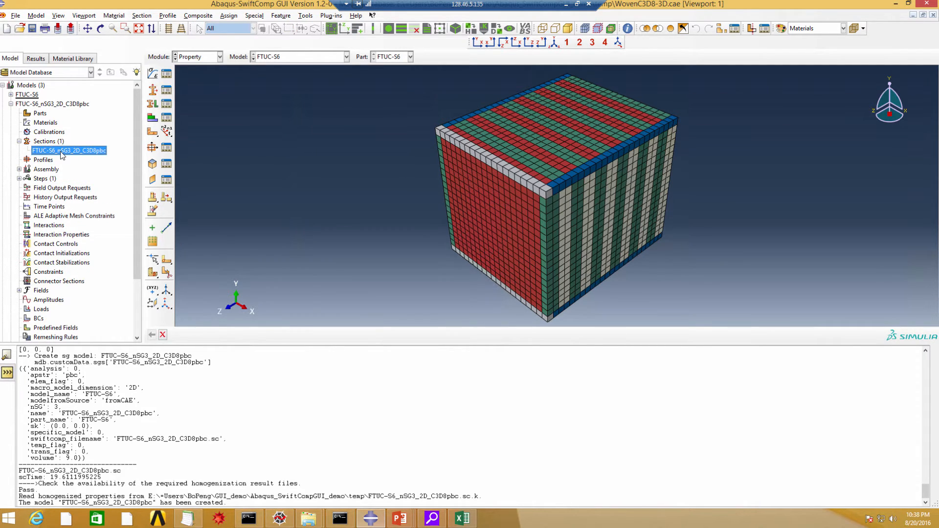
double_click(61, 151)
click(249, 123)
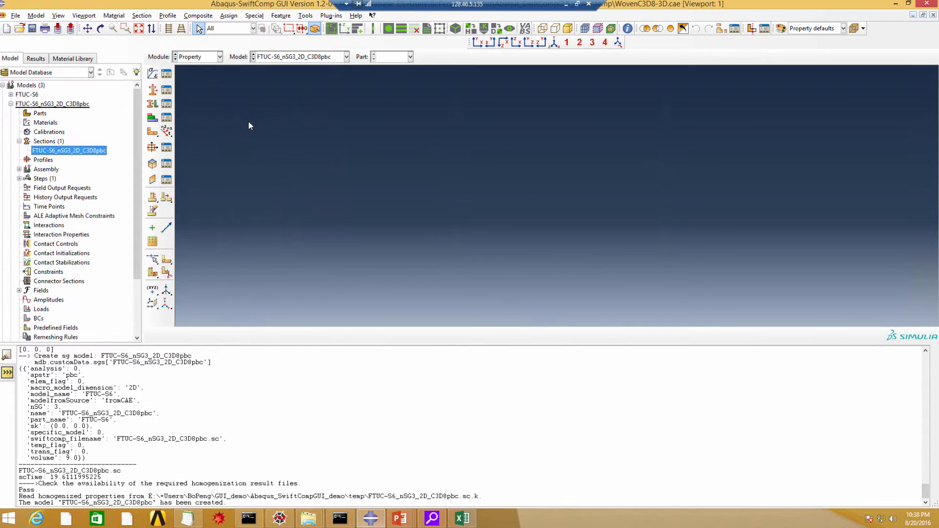
click(219, 57)
click(198, 67)
click(153, 73)
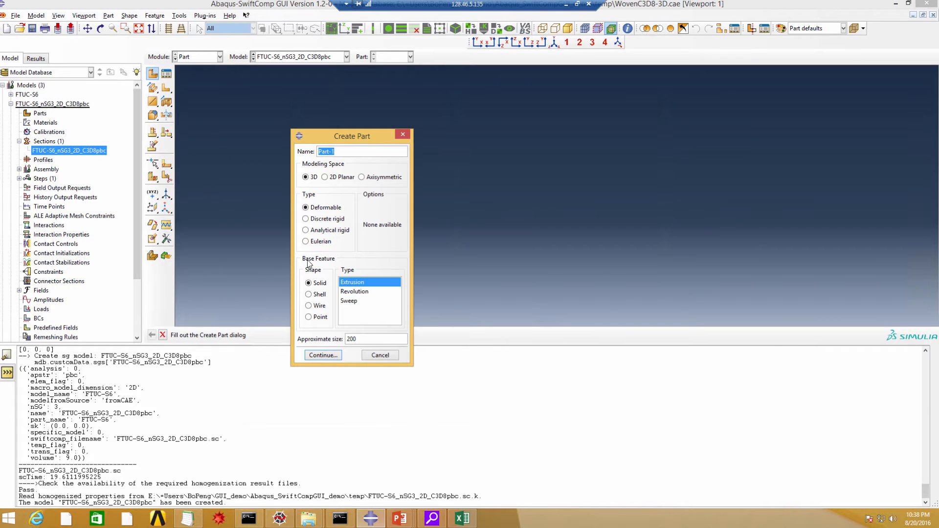
click(318, 294)
click(381, 356)
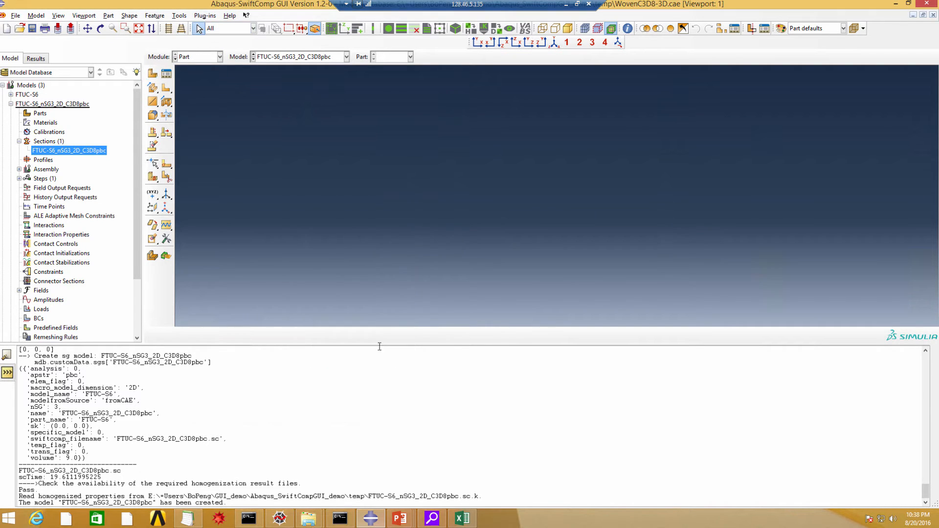
Switch to the model z_FTUC-S6_nSG3_2D_C3D8_pbc and review its shell geometry in the Part, Property and Load modules
click(11, 104)
click(46, 114)
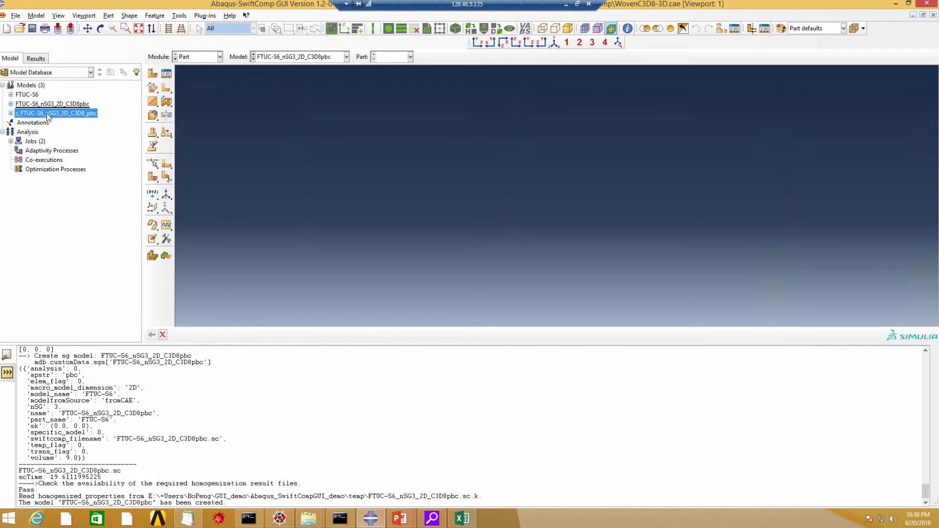
double_click(62, 116)
click(195, 76)
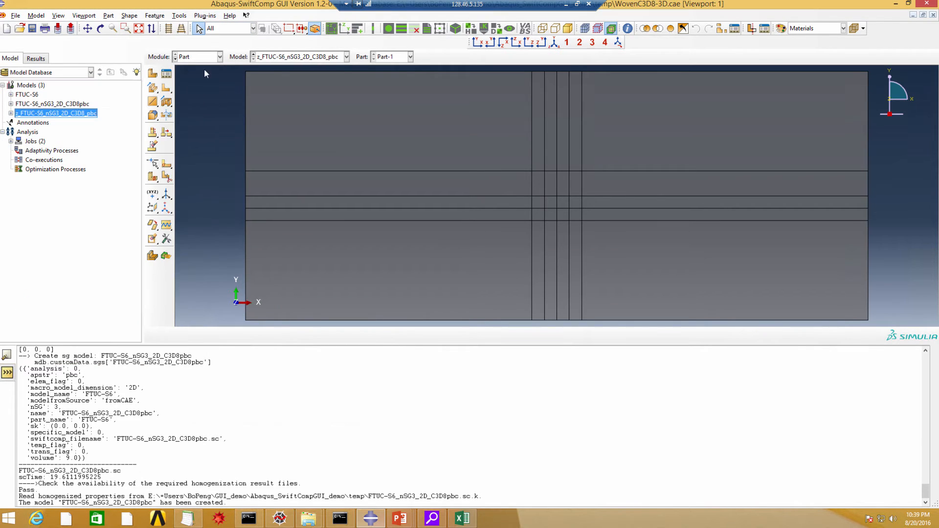
click(219, 57)
click(209, 77)
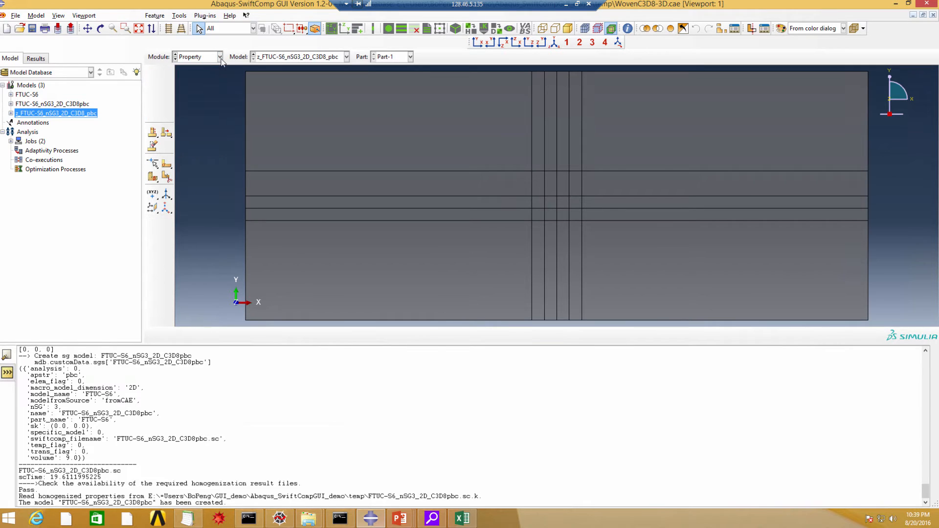
click(219, 58)
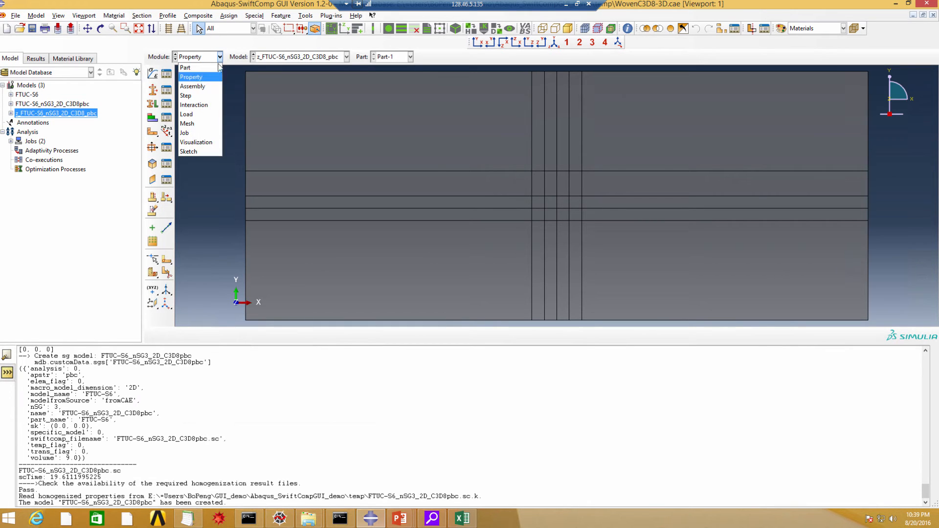
click(195, 114)
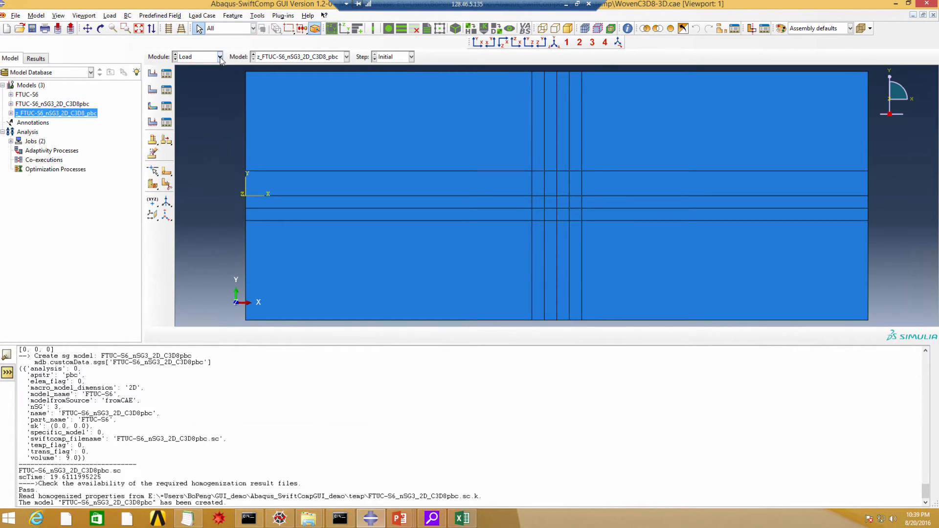
Open the results of the completed job Shell_FTUC-S6-7530 from the Job module
click(219, 56)
click(194, 133)
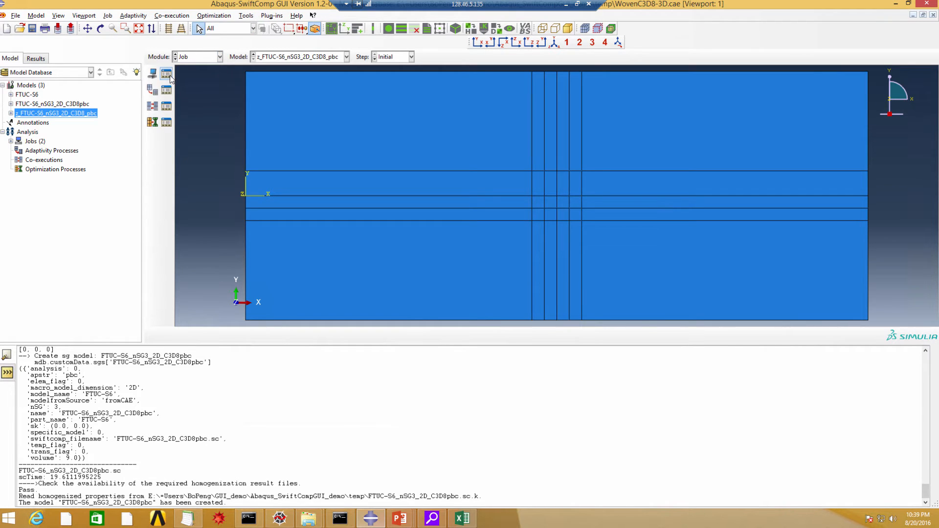
click(167, 74)
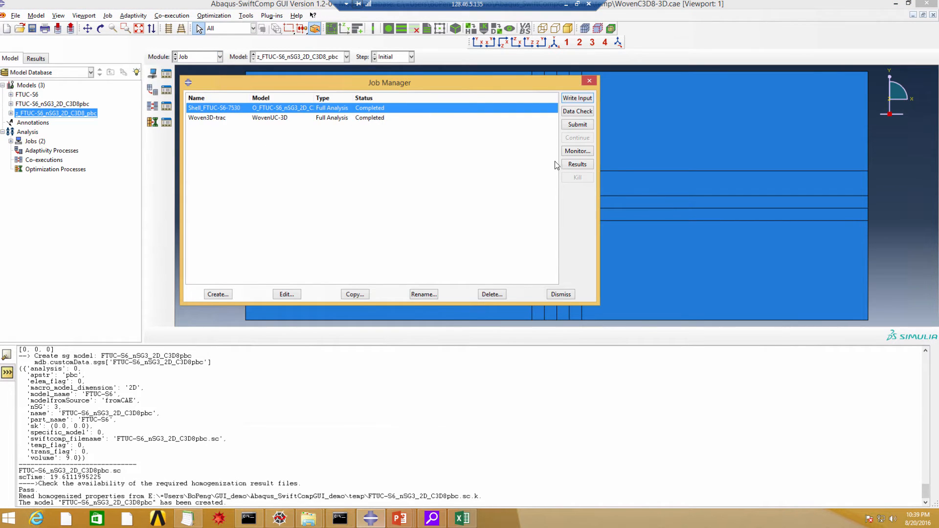
click(577, 165)
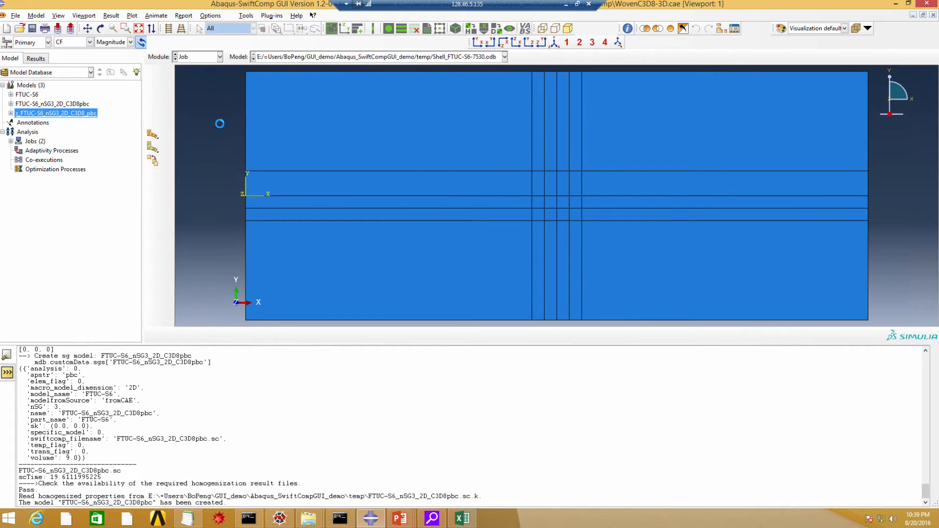
Plot contours of the displacement U, the curvature SK and the section strain SE on the shell in turn
click(89, 42)
click(68, 109)
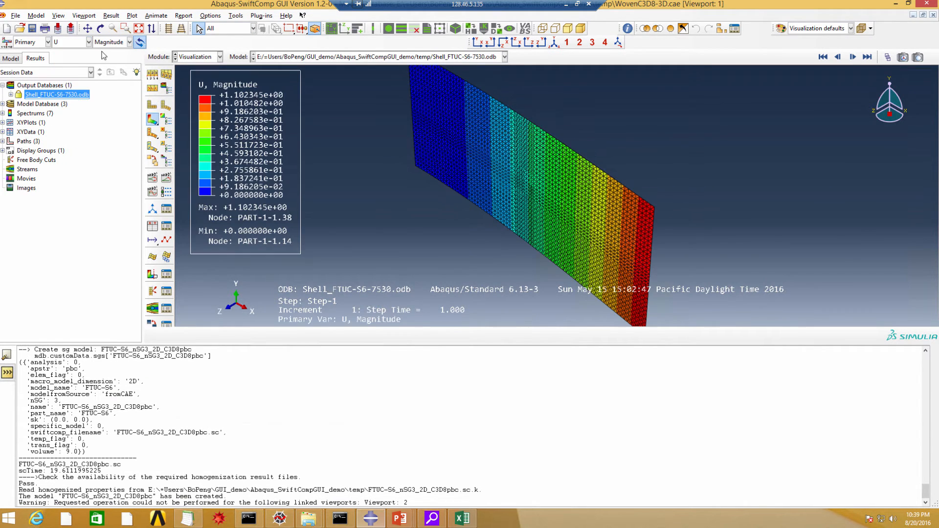
click(89, 42)
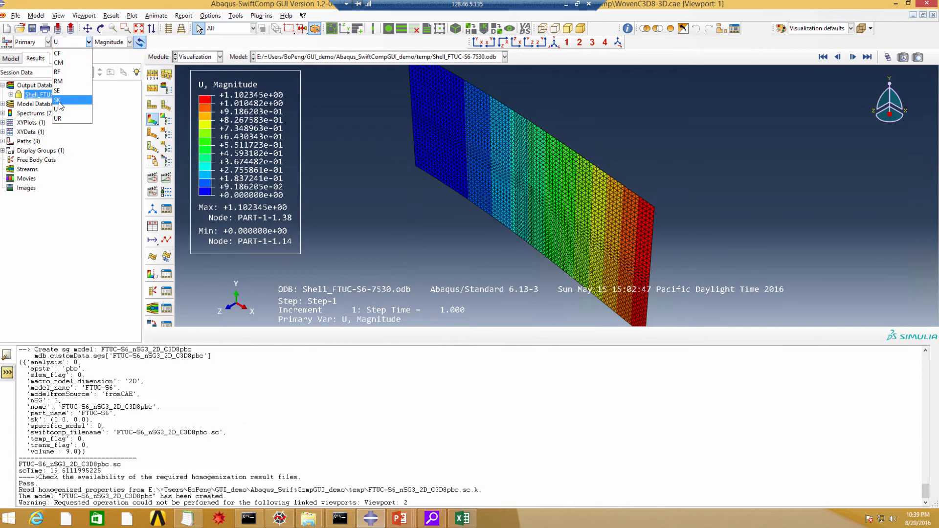
click(62, 99)
click(89, 42)
click(59, 90)
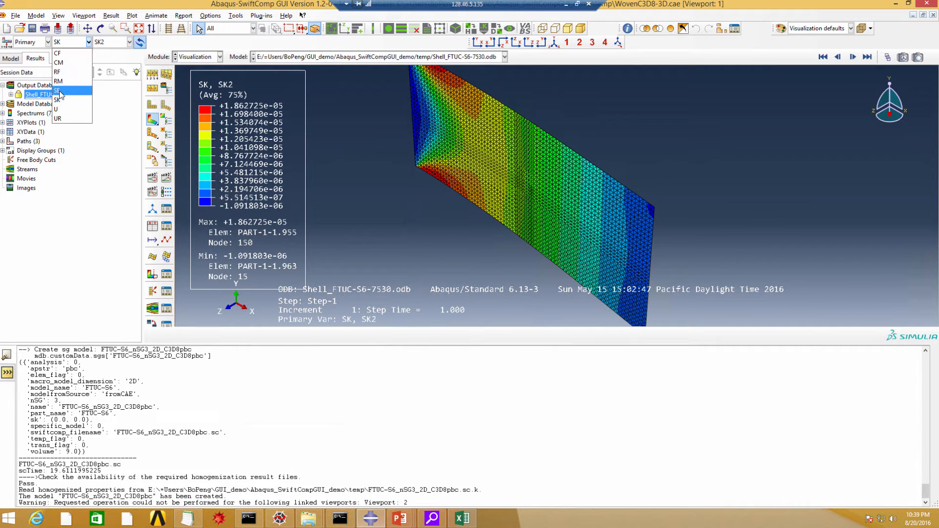
scroll(409, 248, down, 3)
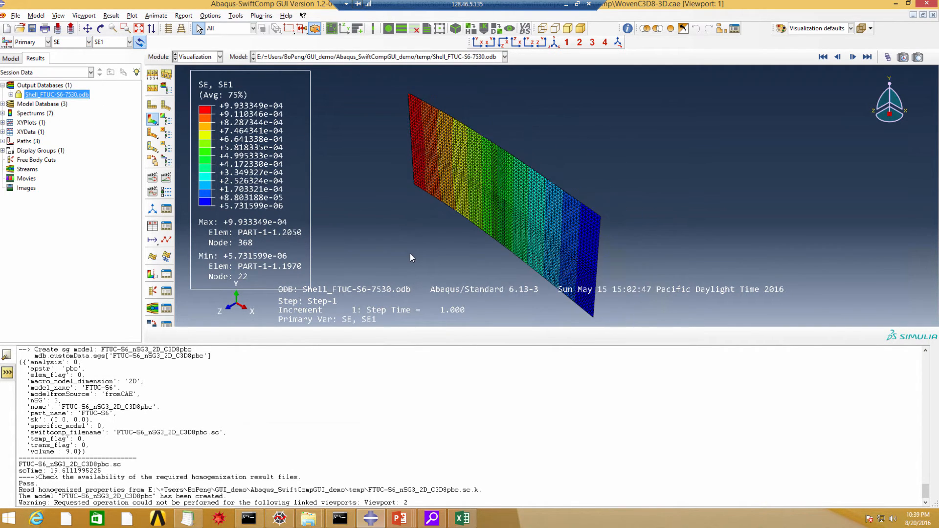
scroll(499, 190, up, 4)
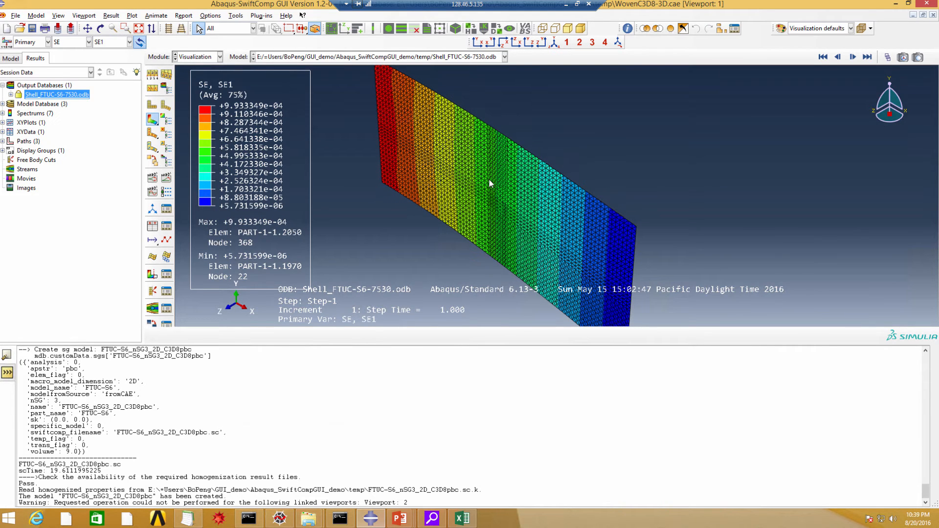
Probe the shell's SE1 element values and dehomogenize FTUC-S6_nSG3_2D_C3D8pbc with epsilon 4.920556E-04, -1.528284E-06, -1.861434E-05 and kappa -2.938352E-04, 8.335585E-07, 1.054395E-05
click(496, 33)
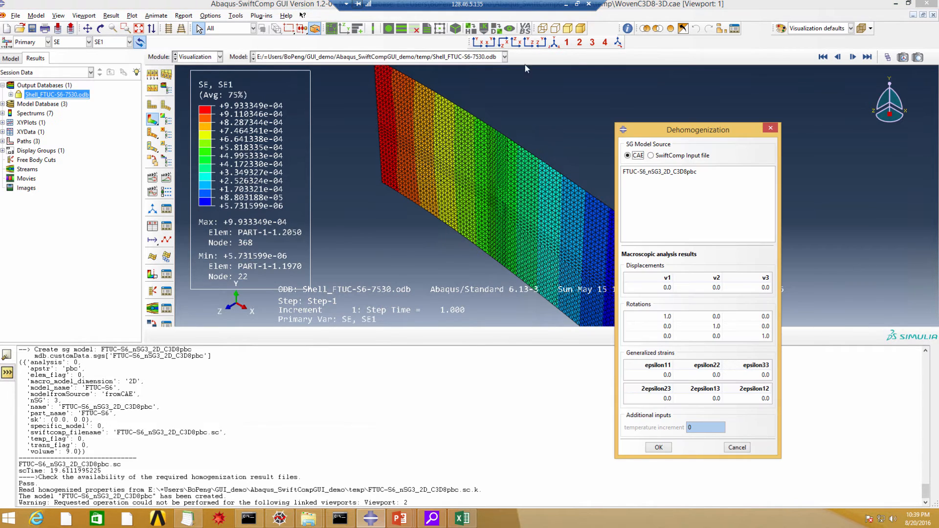
click(659, 171)
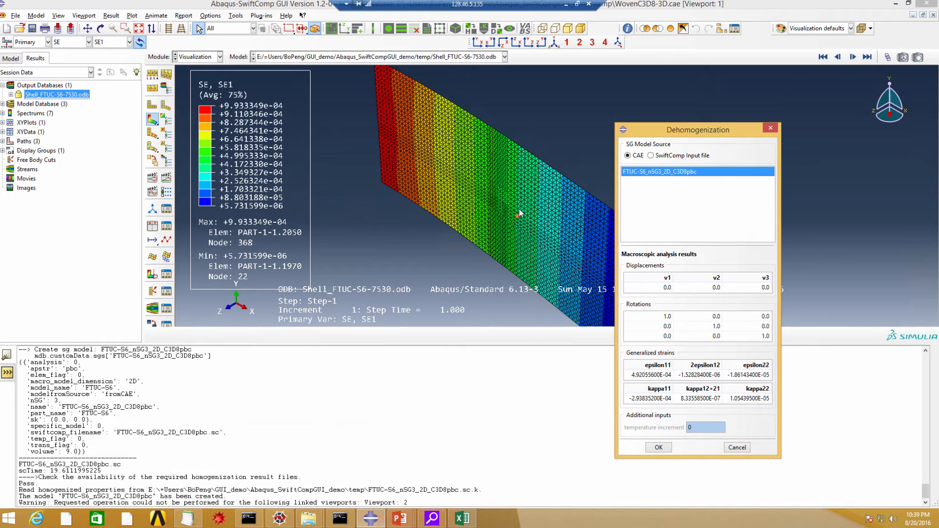
click(628, 29)
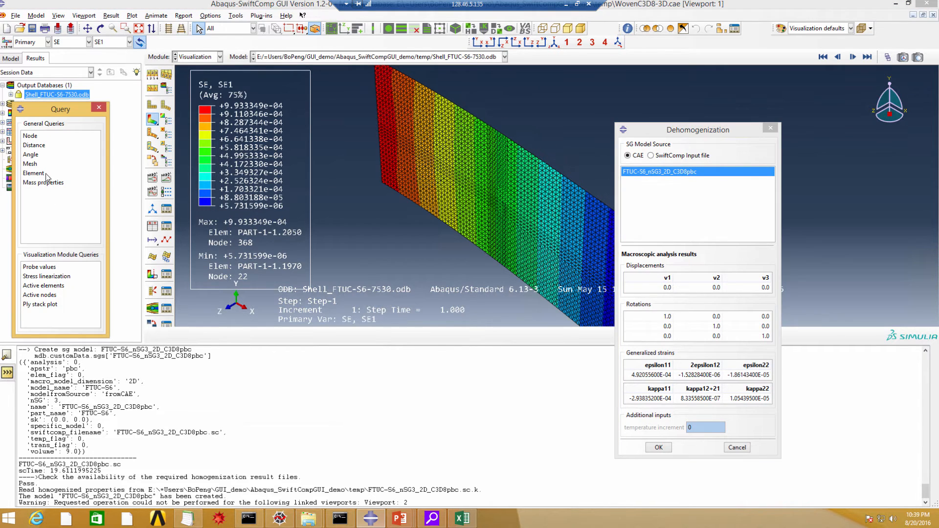
click(38, 267)
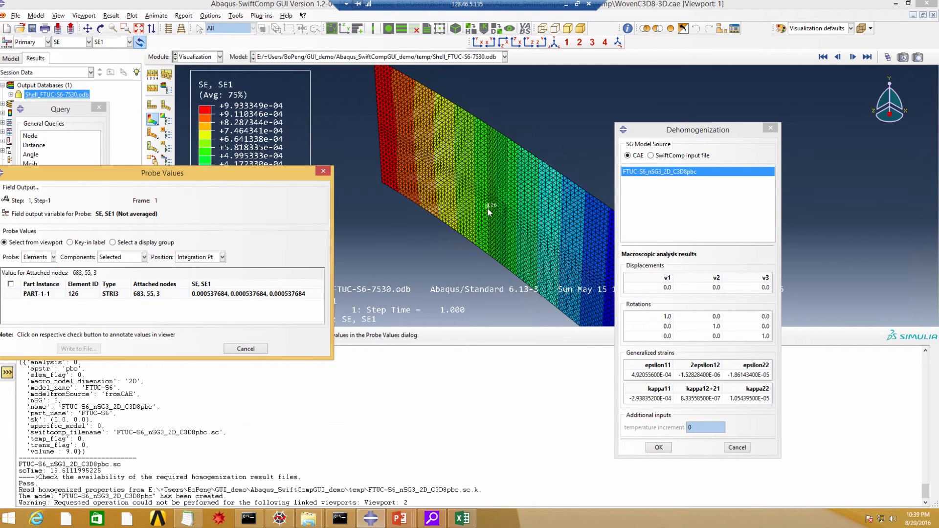
click(323, 171)
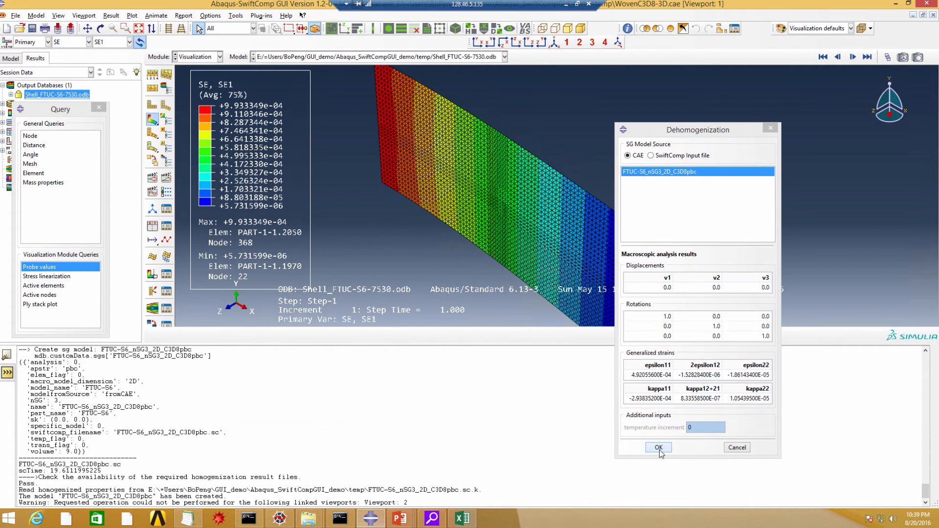
click(659, 447)
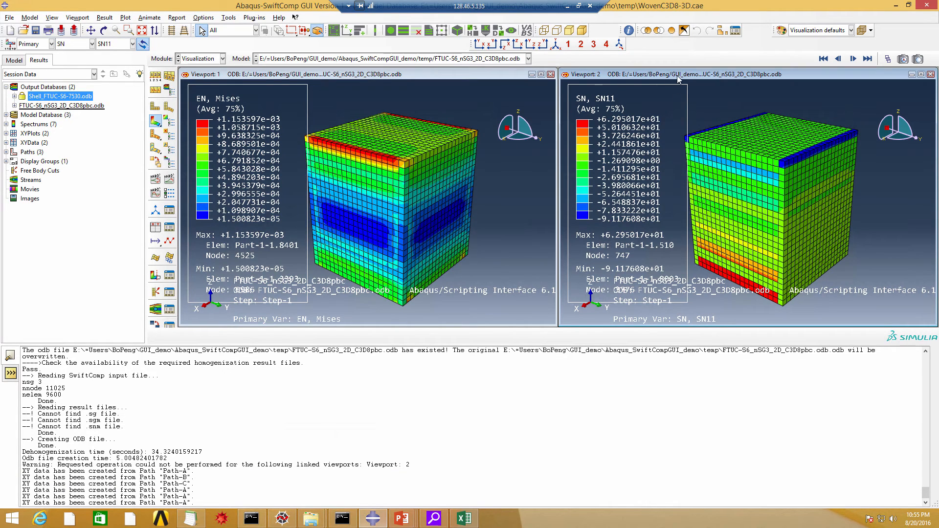
Plot contours of the local displacement U and the strain EN on the unit cell in Viewport 2, and show the available EN components
click(92, 44)
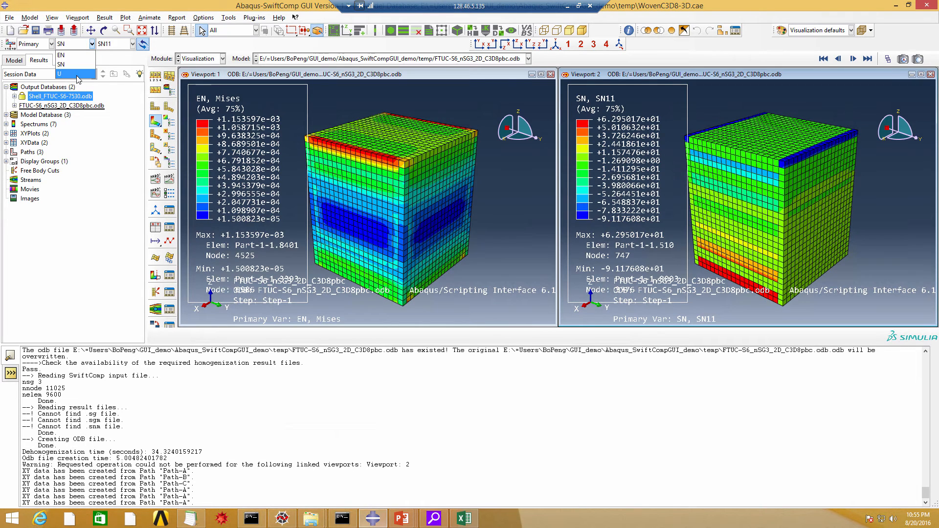
click(77, 74)
click(92, 44)
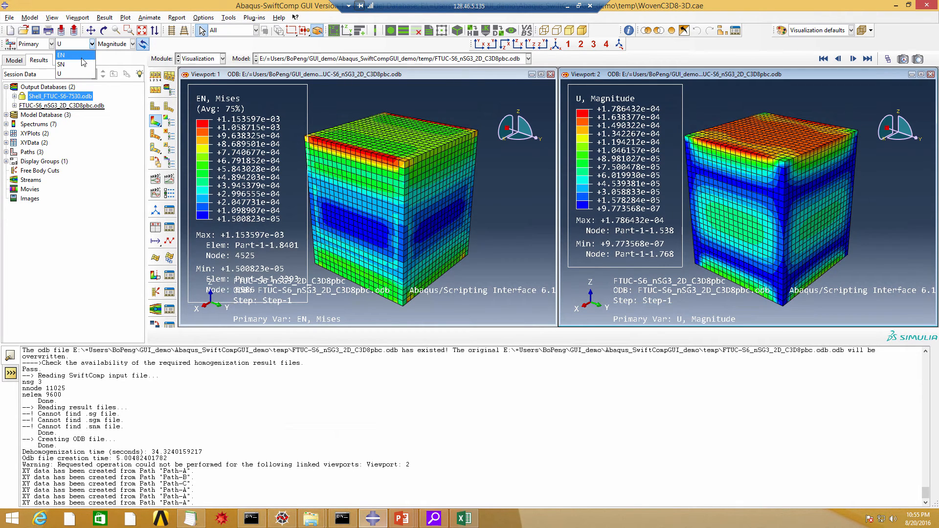
click(81, 56)
click(132, 44)
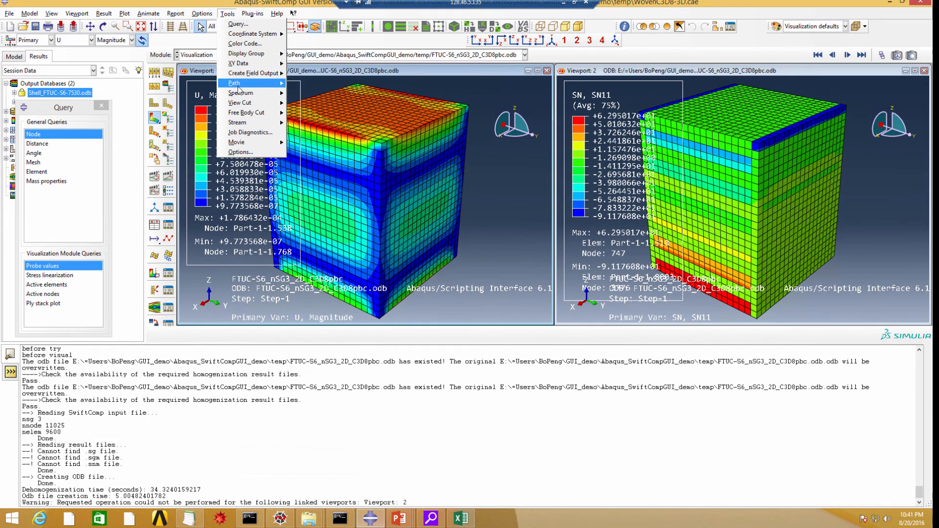
Open the point-list definition of Path-A to review its point coordinates
mouse_move(247, 87)
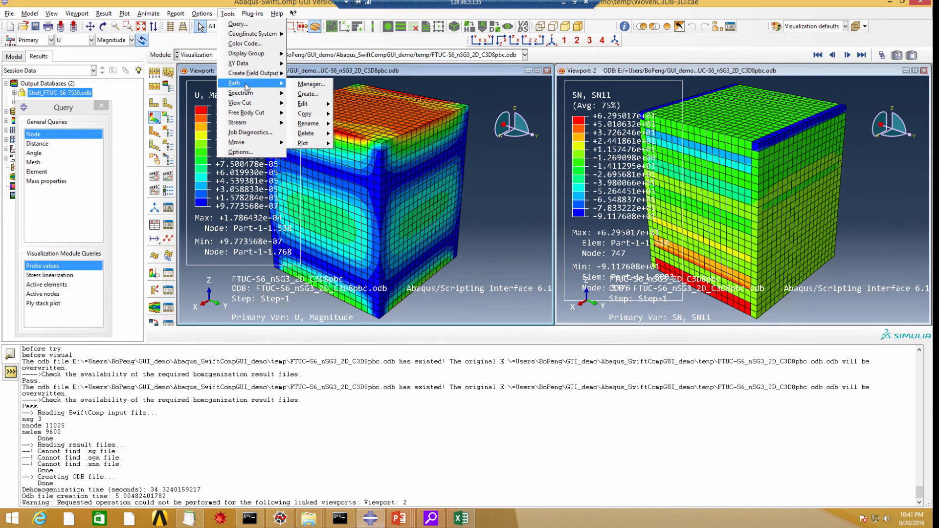
click(311, 84)
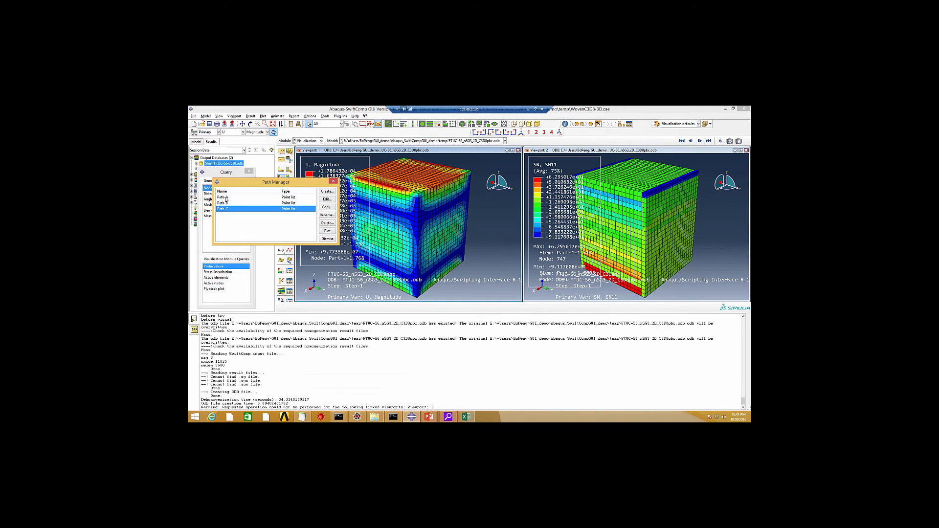
click(225, 198)
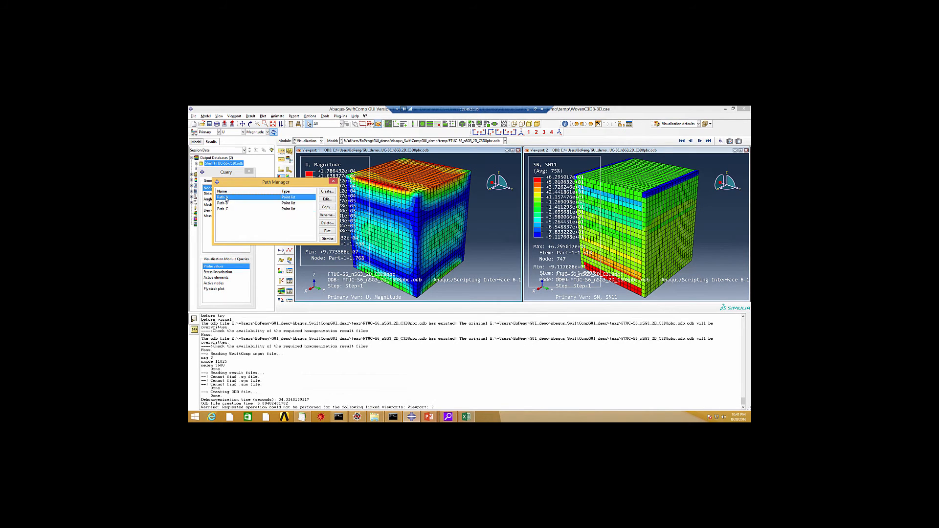
click(326, 200)
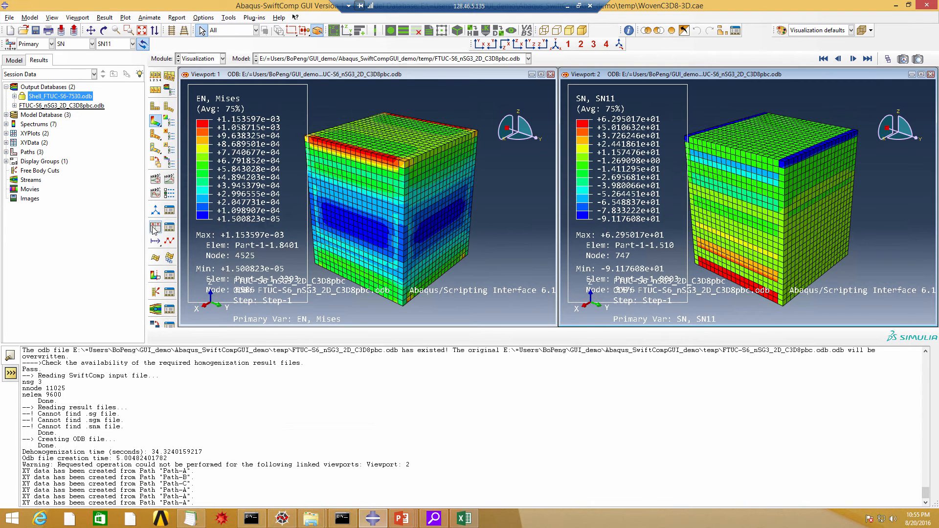
Plot the stress SN11 against true distance along Path-A, using the undeformed shape and path points with intersections included
click(155, 228)
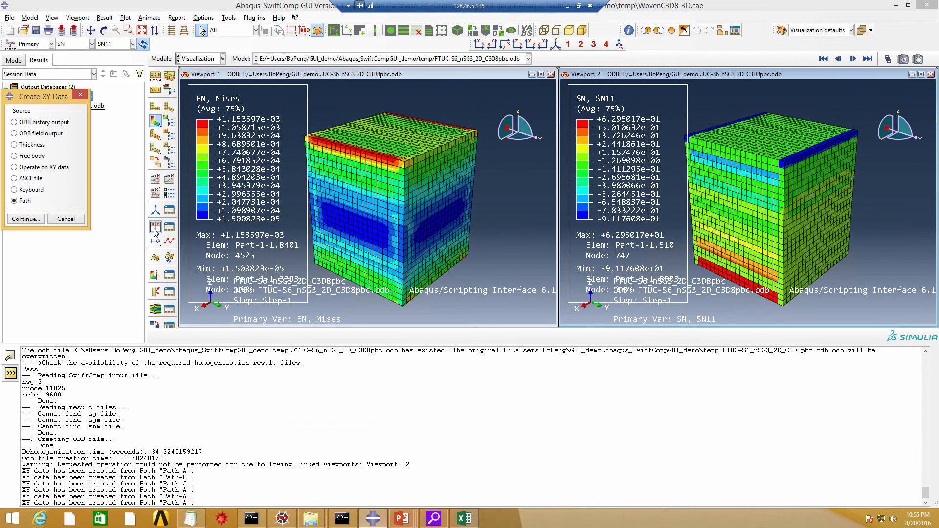
click(25, 218)
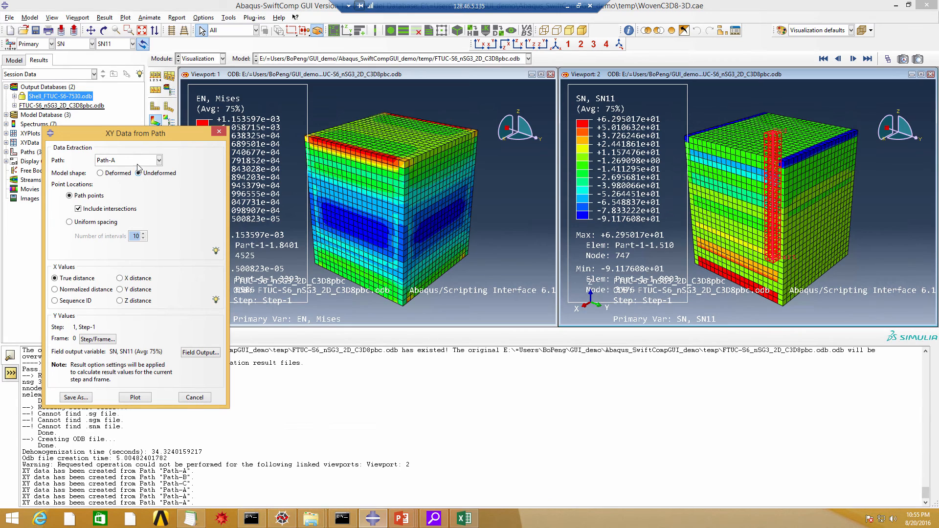
click(135, 397)
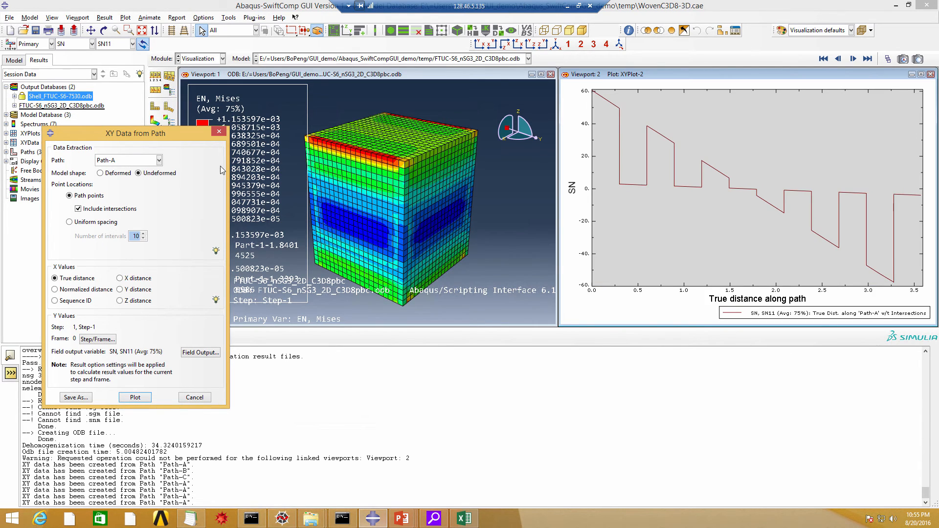